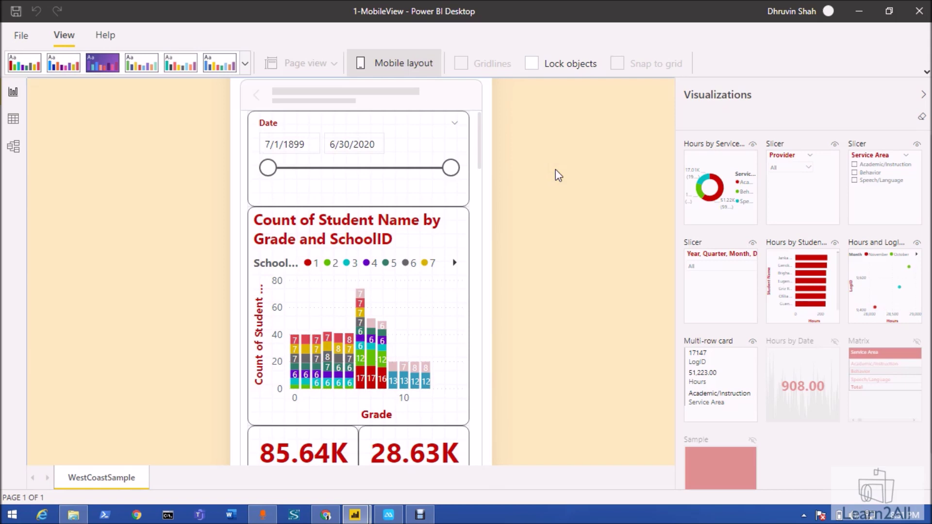
Step: Scroll through the 1-MobileView mobile layout preview, then bring up the ApowerMirror phone screen
scroll(298, 191, "down", 6)
scroll(301, 195, "down", 10)
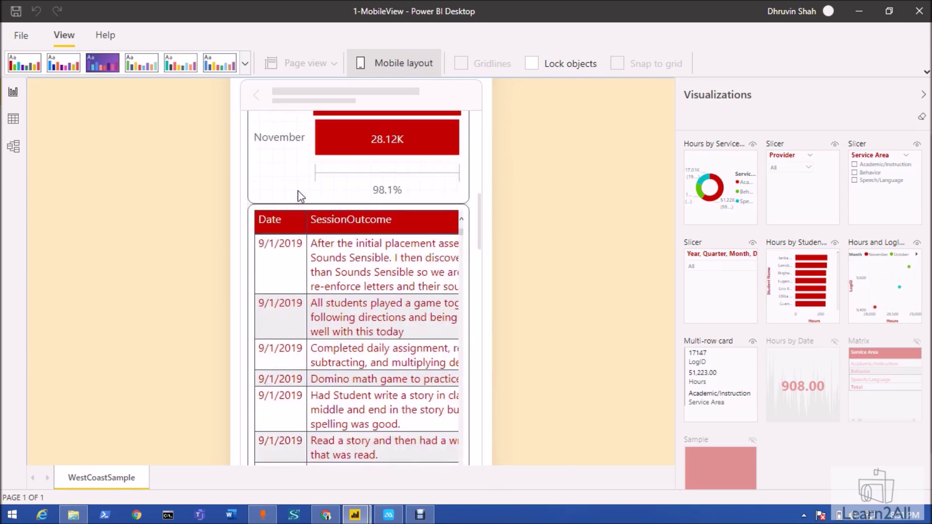
scroll(300, 196, "down", 3)
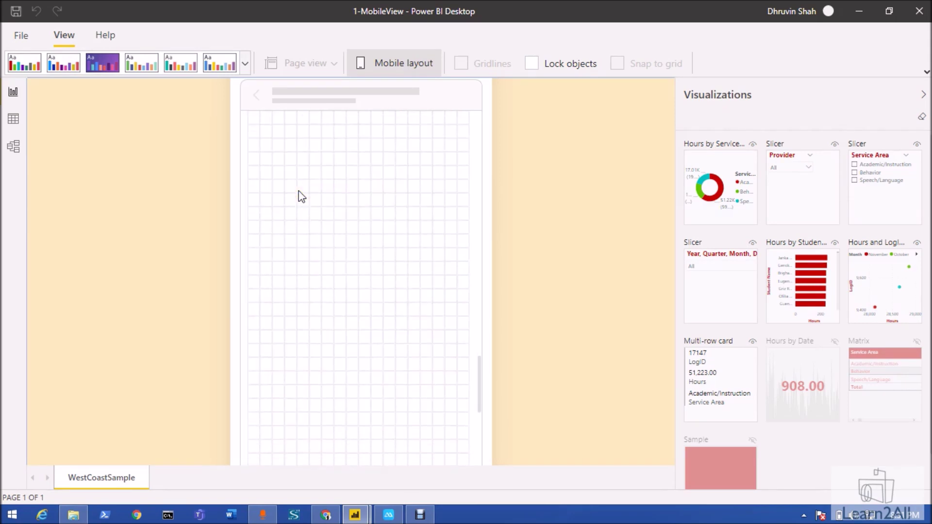
scroll(299, 194, "up", 8)
scroll(299, 192, "up", 3)
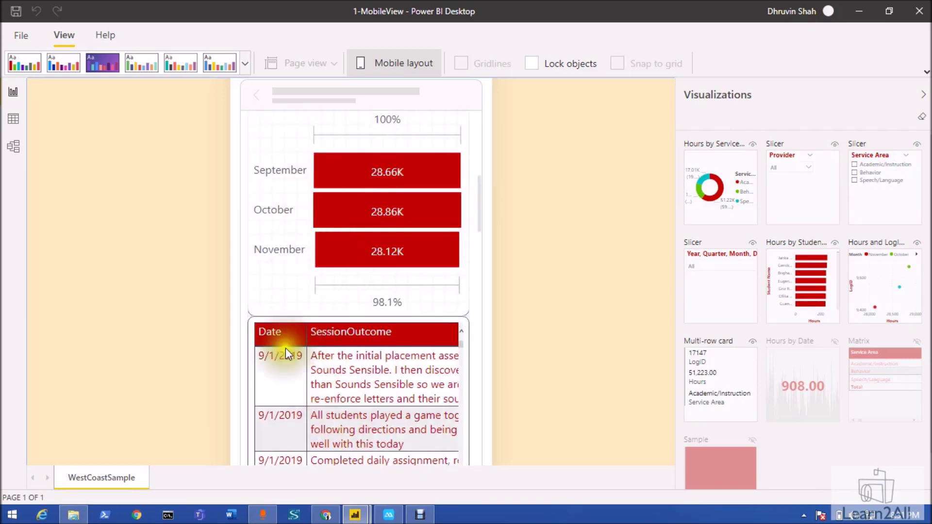
left_click(388, 514)
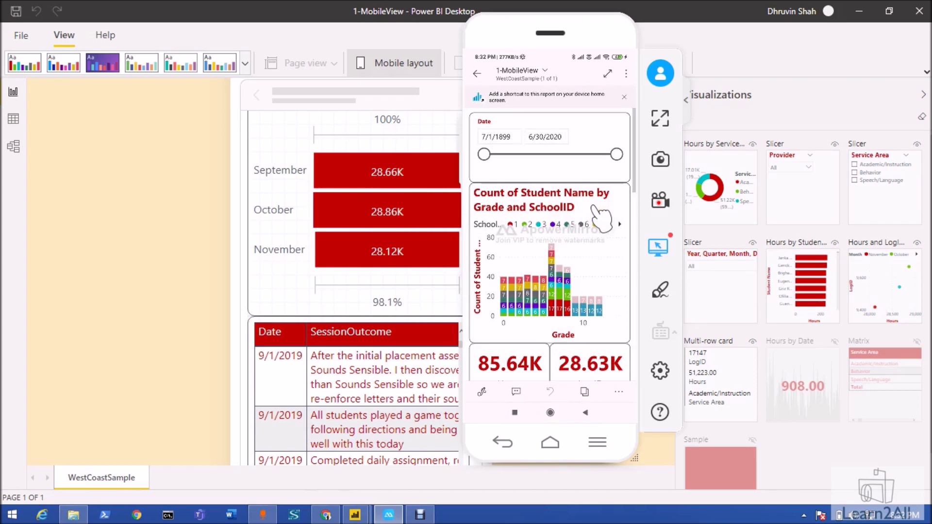
Step: Scroll the mirrored phone report down to the Hours and LogID by Date chart
scroll(602, 214, "down", 10)
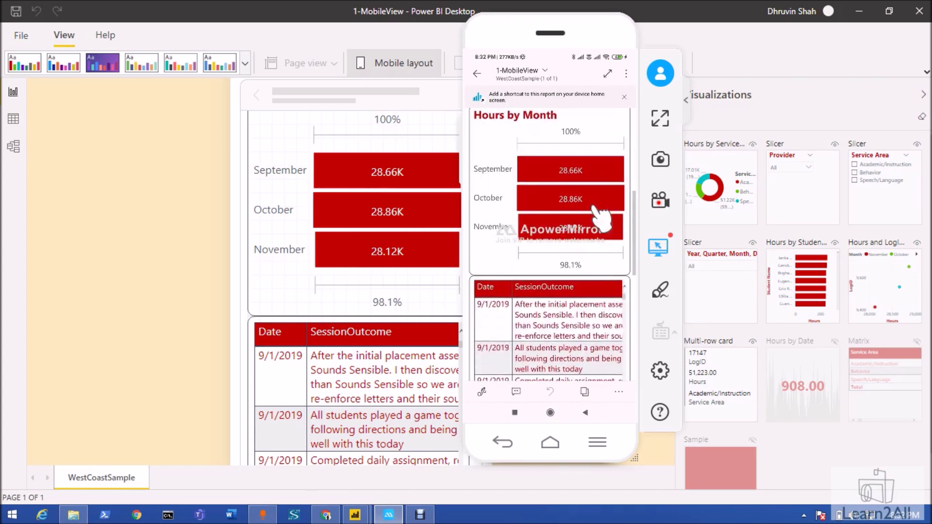
scroll(601, 217, "down", 3)
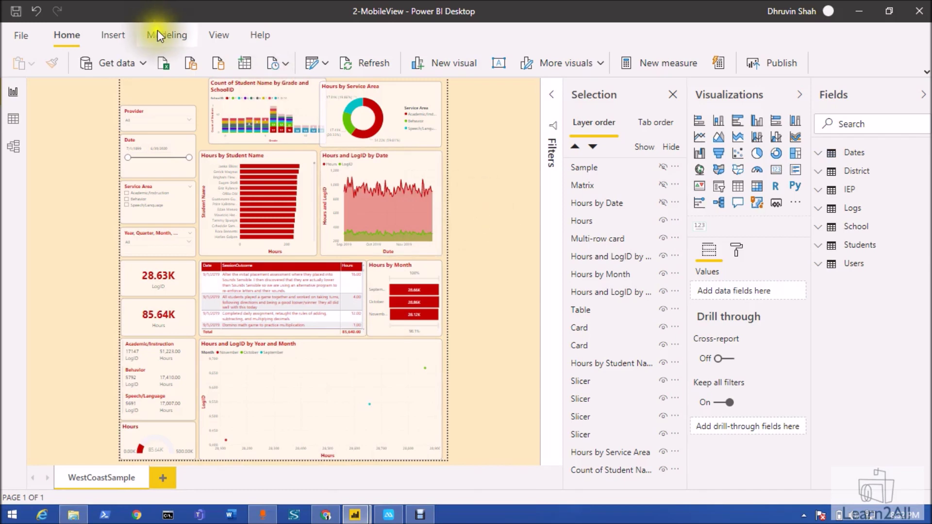
Step: Switch the 2-MobileView page to Mobile layout from the expanded View ribbon
left_click(217, 35)
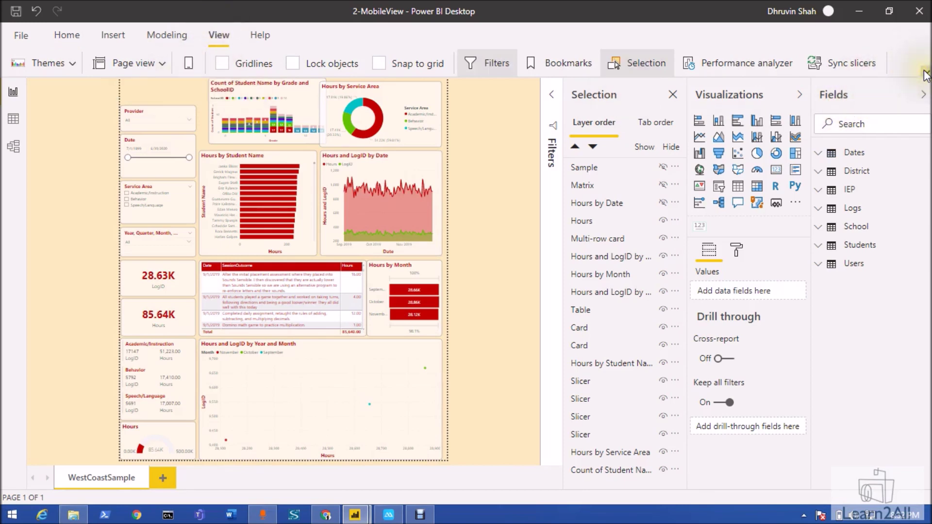
key("ctrl+F1")
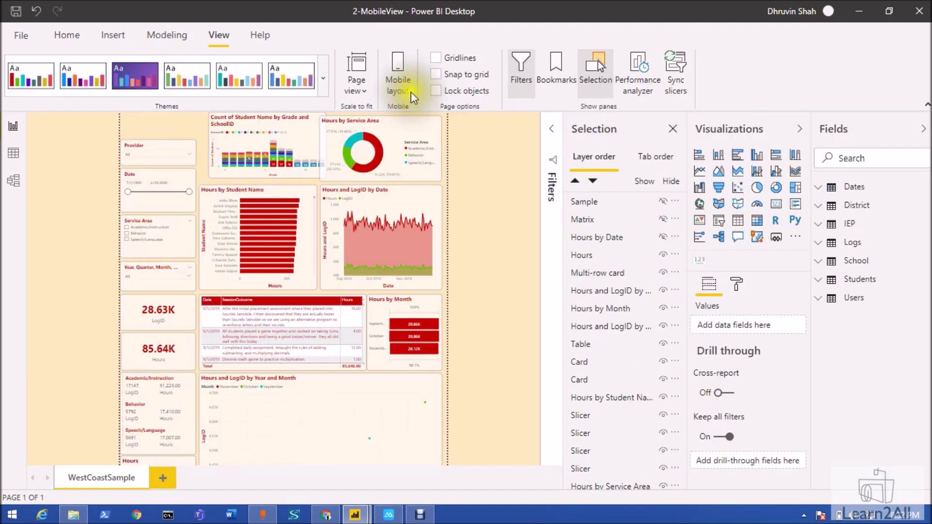
left_click(403, 86)
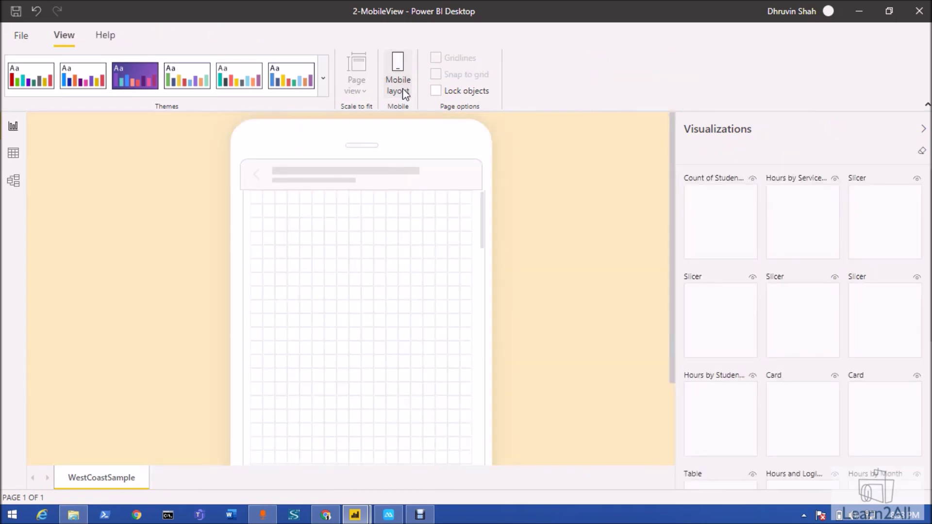
Step: Browse the placeable slicers, cards, table and matrix, then collapse the ribbon to simplified form
left_click(424, 246)
scroll(428, 245, "down", 5)
scroll(362, 281, "up", 7)
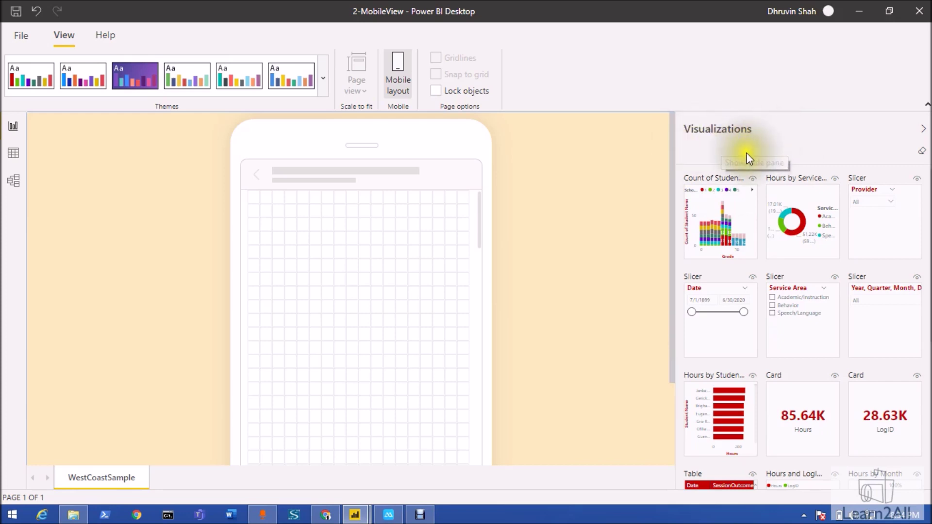
scroll(762, 209, "down", 3)
scroll(761, 208, "down", 3)
scroll(771, 238, "up", 8)
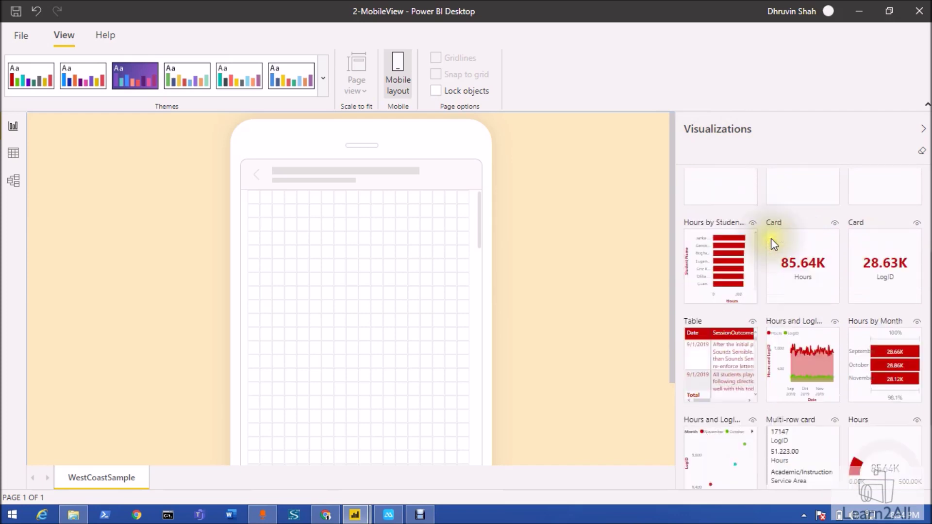
left_click(731, 229)
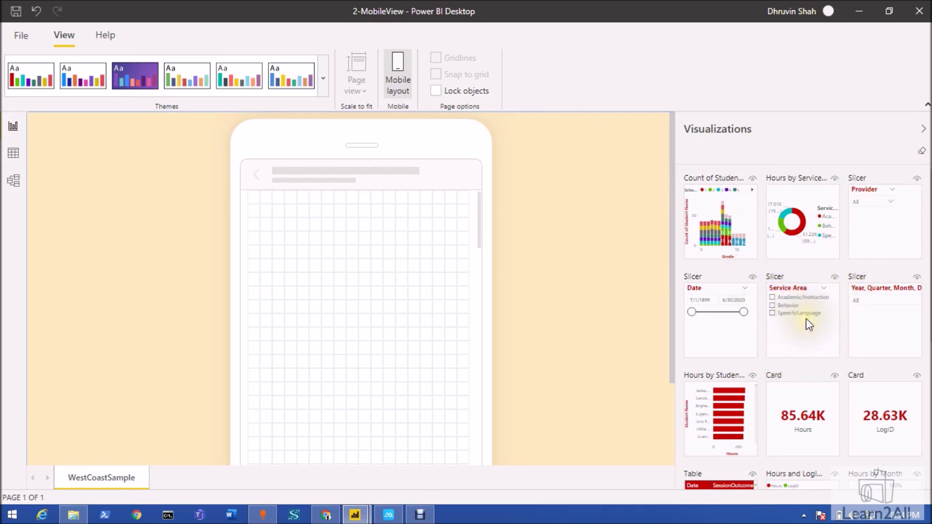
scroll(806, 318, "down", 5)
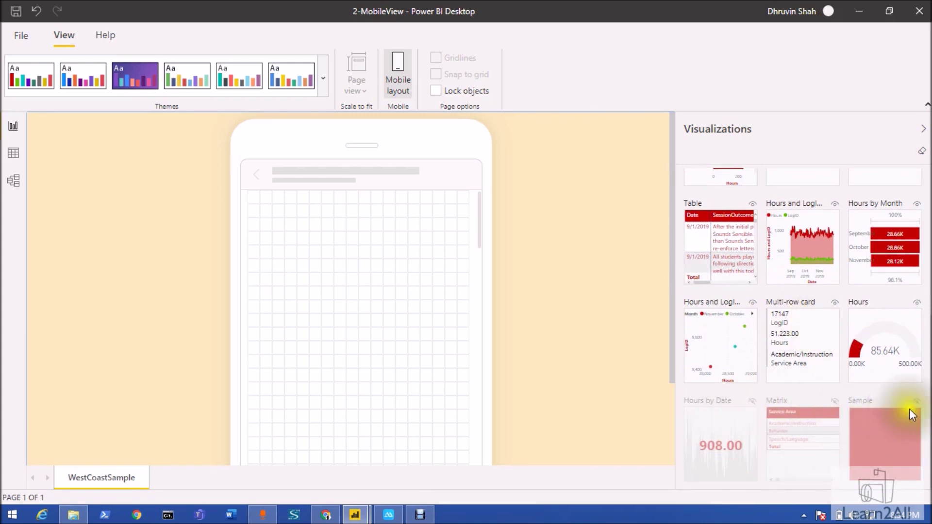
scroll(916, 413, "up", 1)
scroll(914, 407, "up", 5)
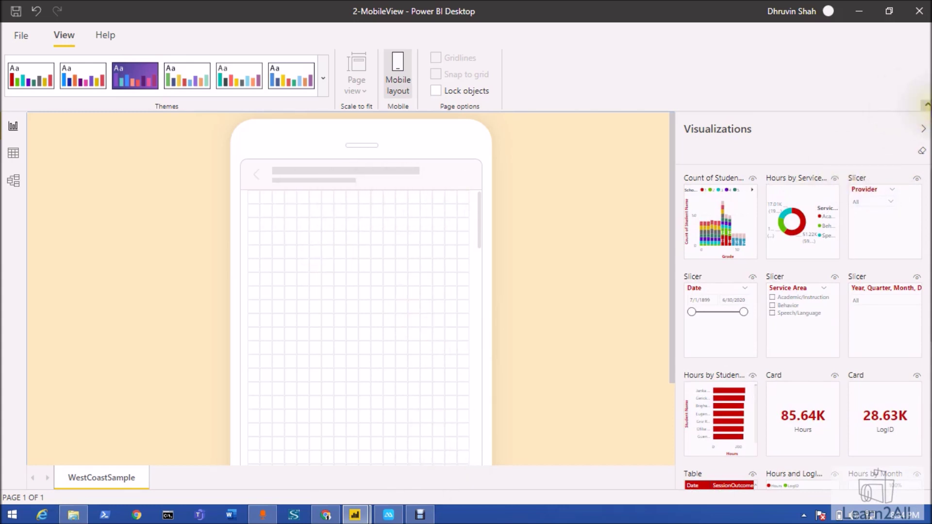
left_click(927, 104)
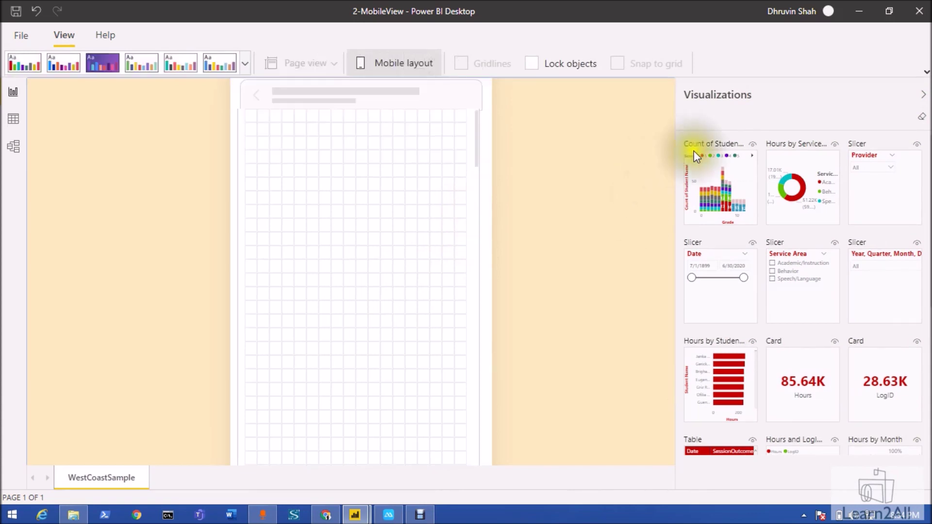
Step: Place the Count of Students chart and Date slicer full-width on the phone canvas, shortening the chart
left_click_drag(717, 156, 278, 202)
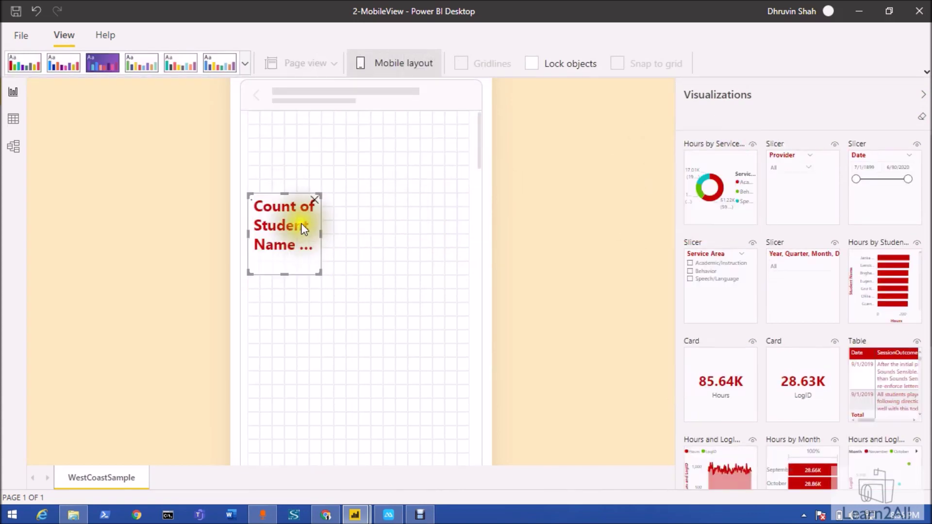
left_click_drag(319, 274, 500, 395)
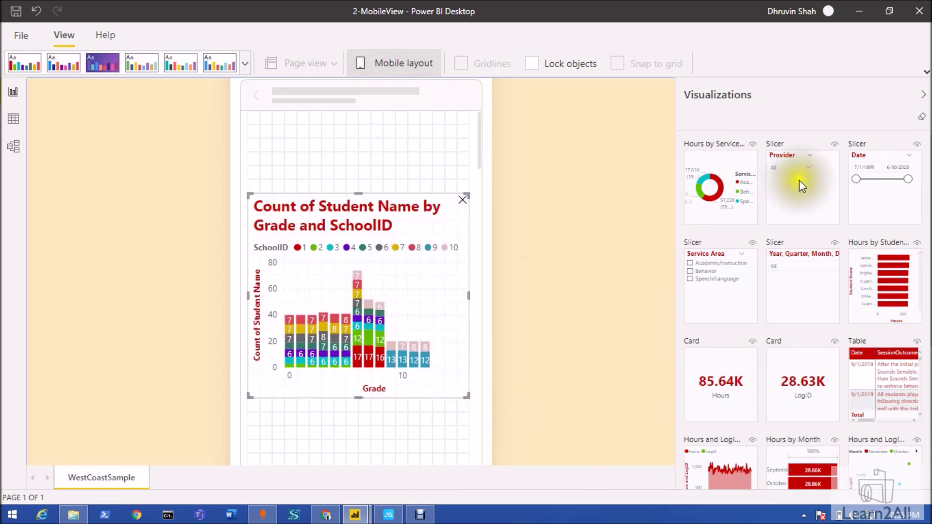
left_click_drag(881, 189, 282, 154)
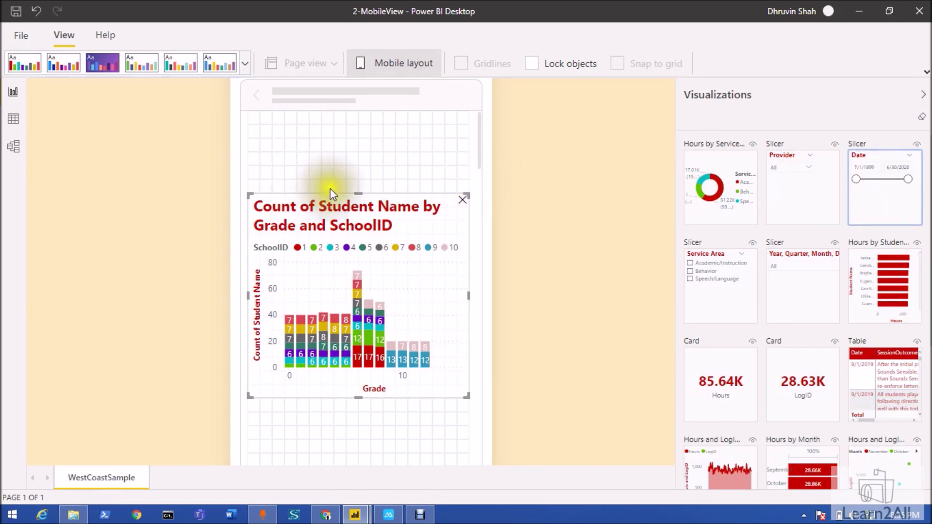
left_click_drag(322, 152, 472, 191)
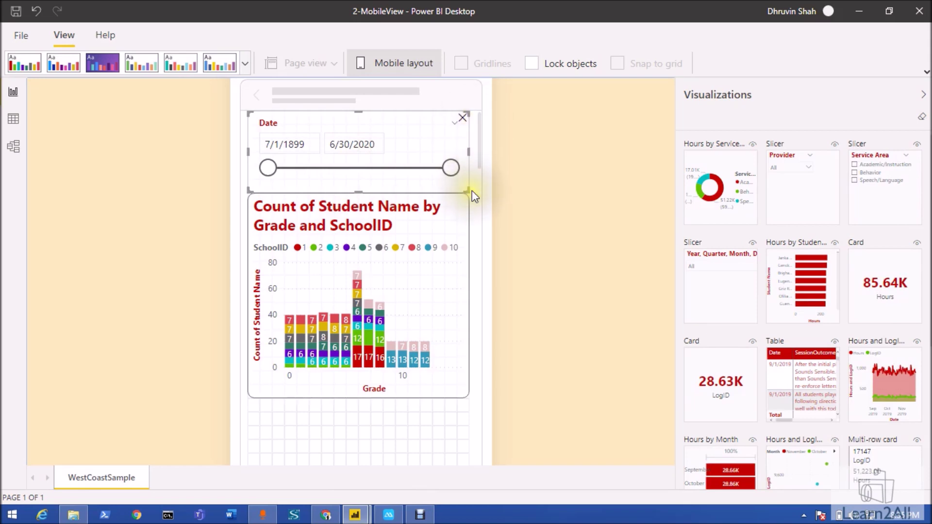
left_click(345, 391)
mouse_move(356, 399)
left_mouse_down()
mouse_move(361, 336)
mouse_move(357, 389)
left_mouse_up()
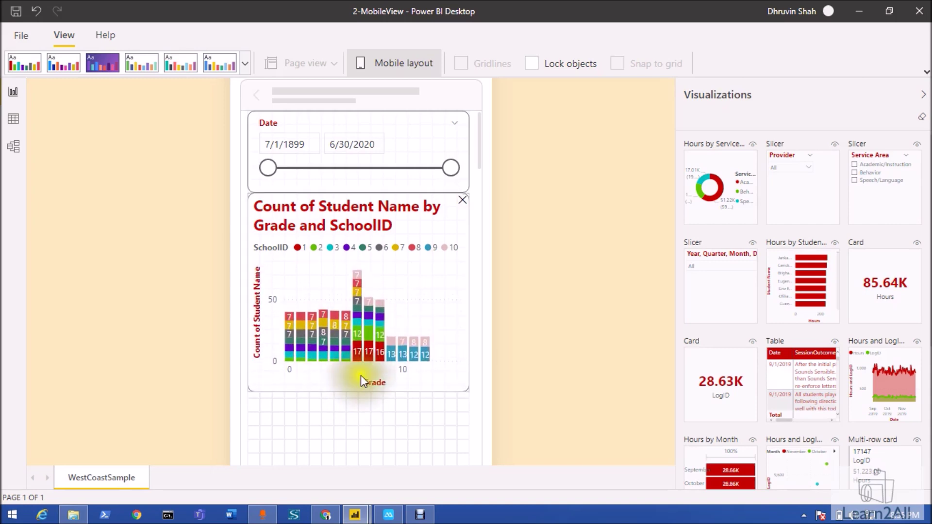
scroll(401, 397, "down", 5)
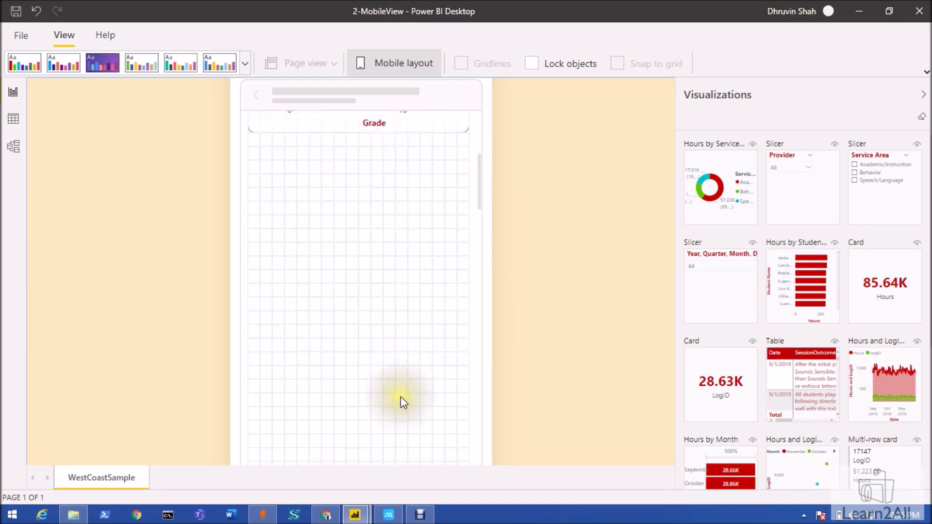
Step: Add the Hours by Student Name chart below the others, enlarged to full width
left_click(263, 136)
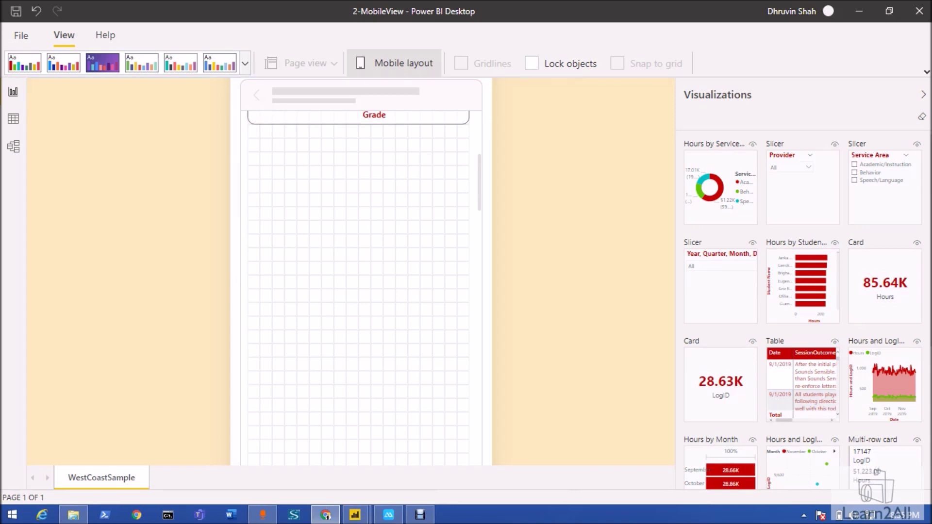
left_click(279, 298)
left_click_drag(832, 311, 318, 207)
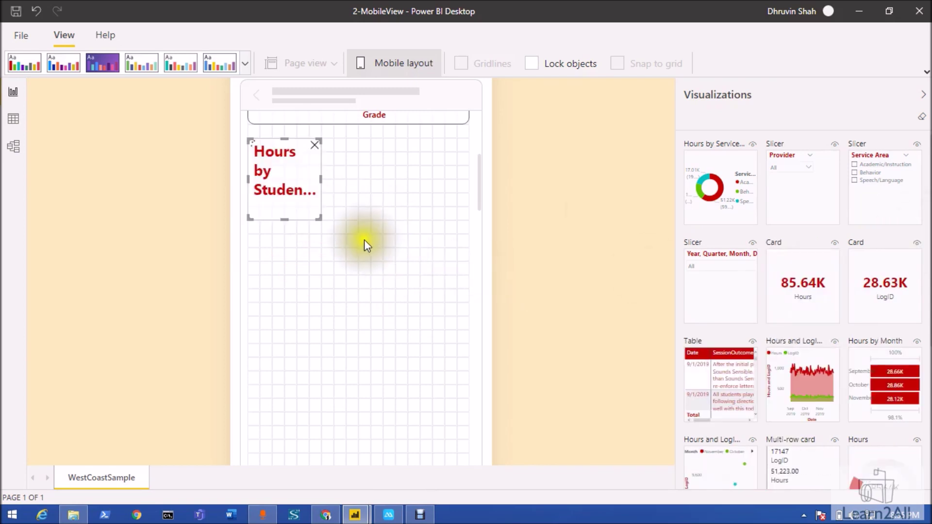
left_click_drag(319, 222, 475, 445)
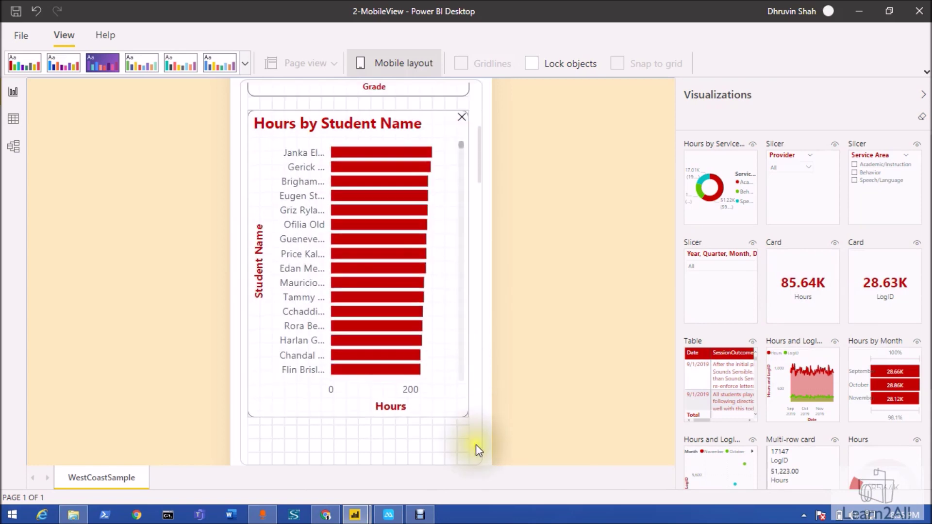
scroll(403, 312, "down", 5)
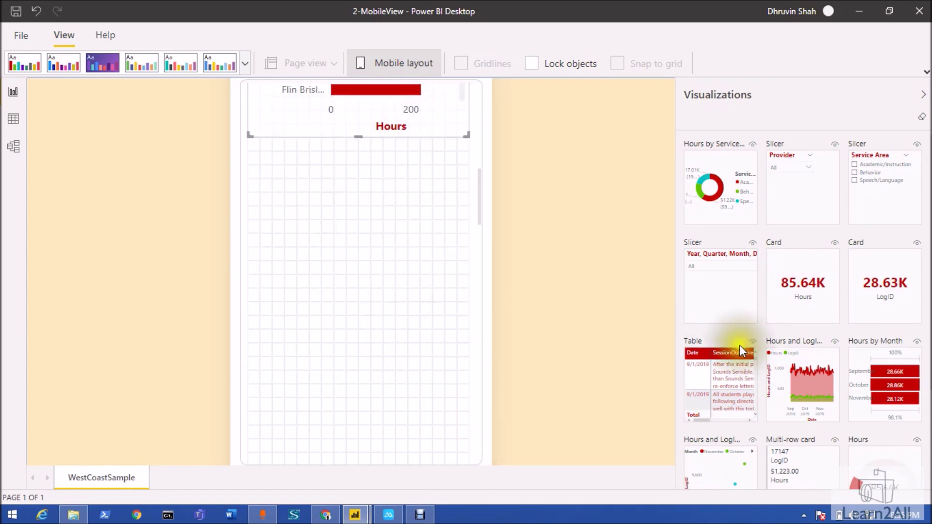
Step: Place the Hours and LogID by Date chart on the canvas and enlarge it
left_click_drag(803, 383, 286, 187)
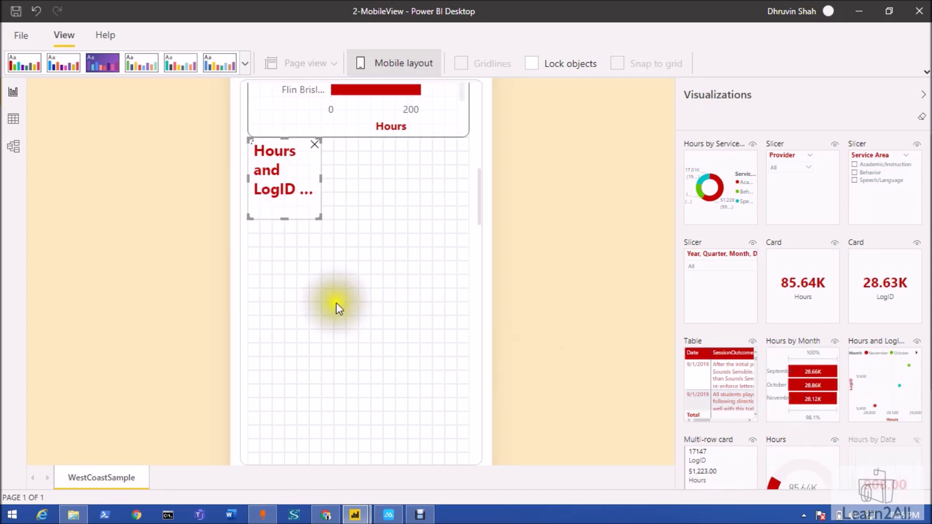
left_click_drag(320, 218, 402, 308)
left_click_drag(471, 376, 483, 395)
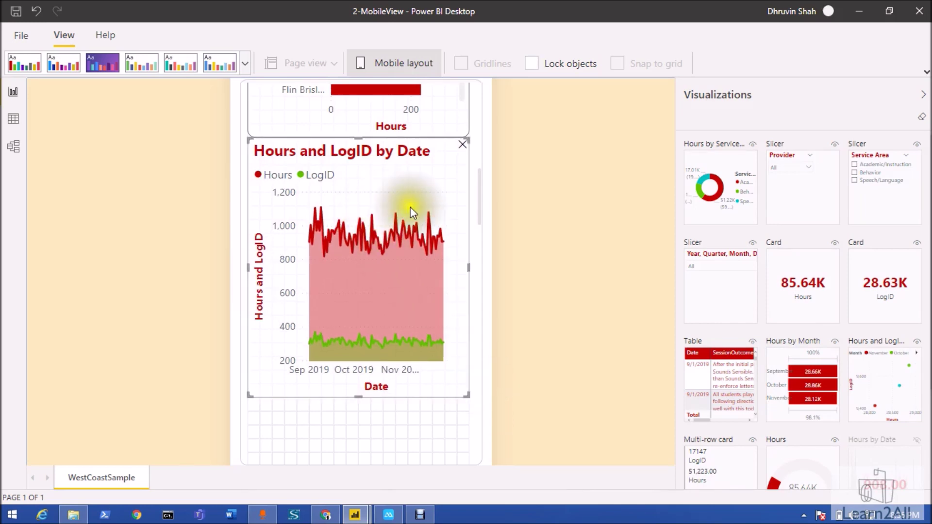
Step: Overlay the 85.64K Hours card on the chart, widened, shortened and moved to its right
left_click_drag(806, 284, 427, 210)
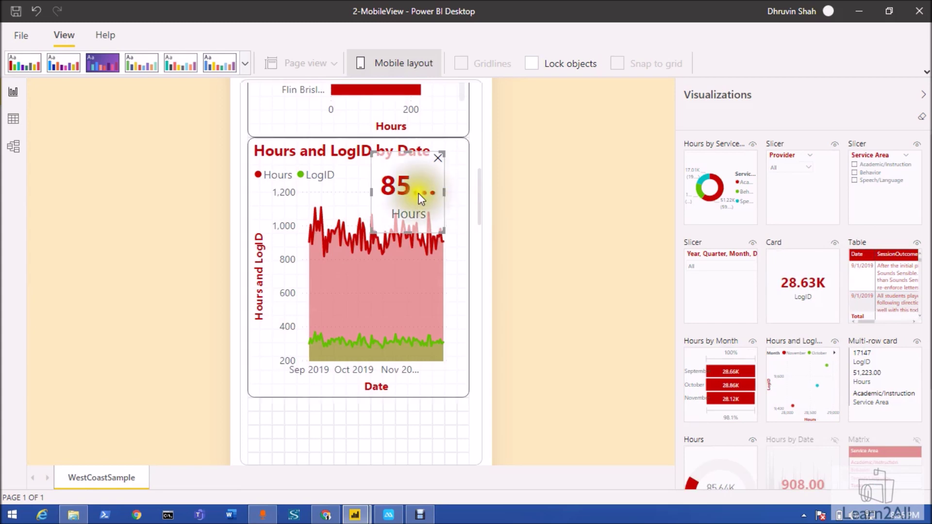
left_click_drag(373, 192, 335, 185)
left_click_drag(386, 233, 390, 201)
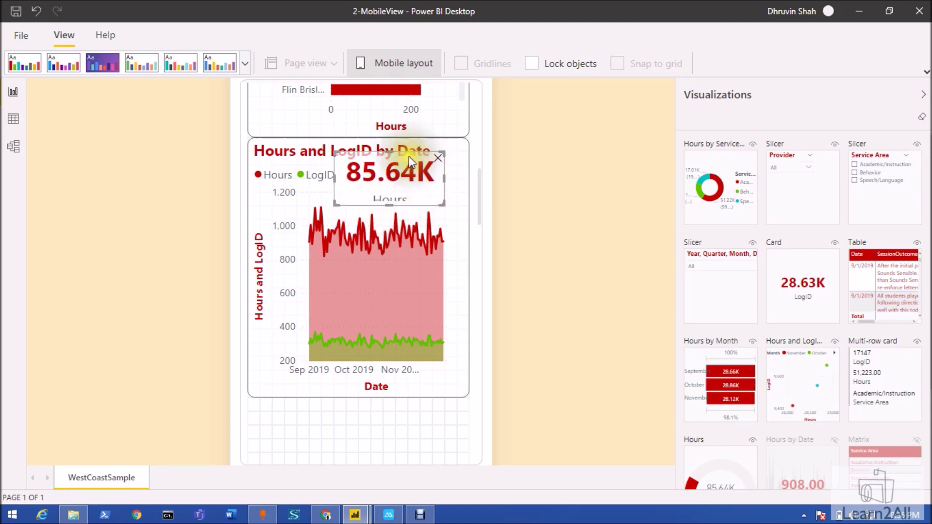
left_click_drag(426, 185, 436, 167)
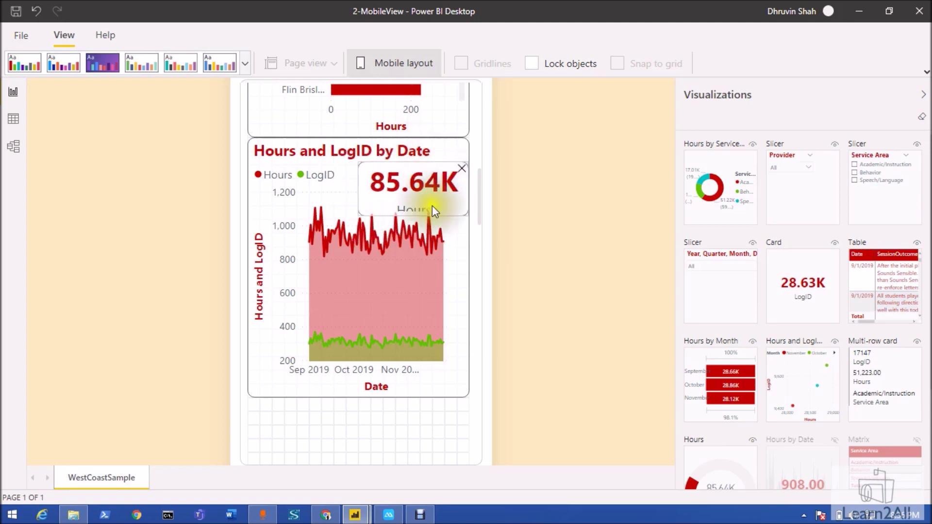
left_click(439, 422)
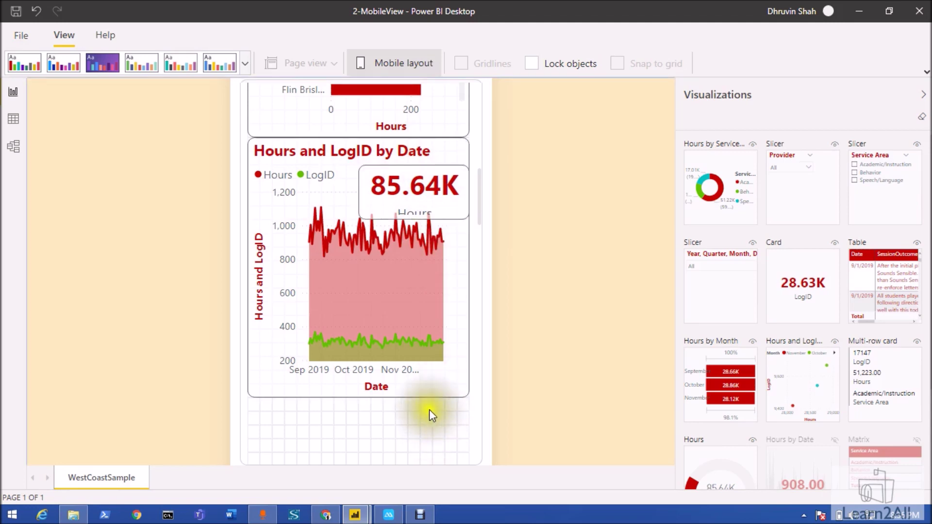
Step: Review the finished 2-MobileView phone layout, then switch to the 1-MobileView report window
scroll(314, 207, "down", 2)
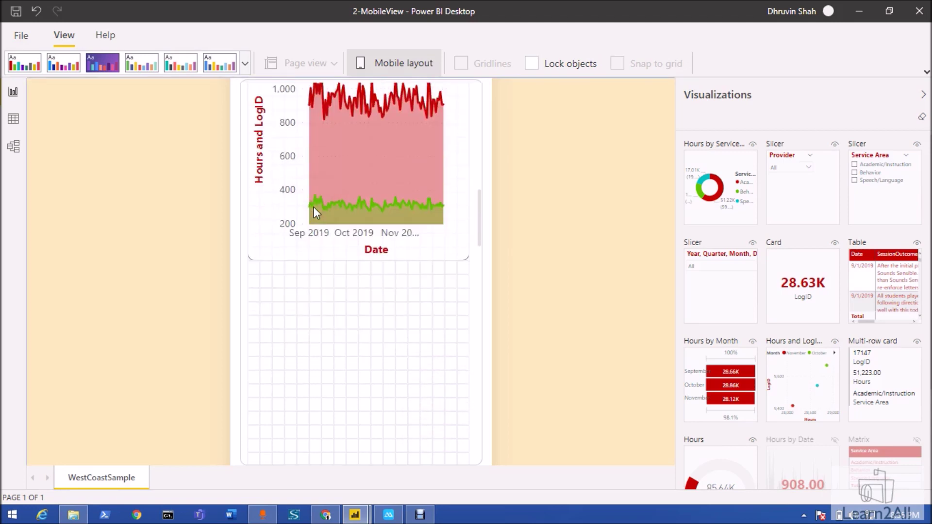
scroll(314, 207, "up", 2)
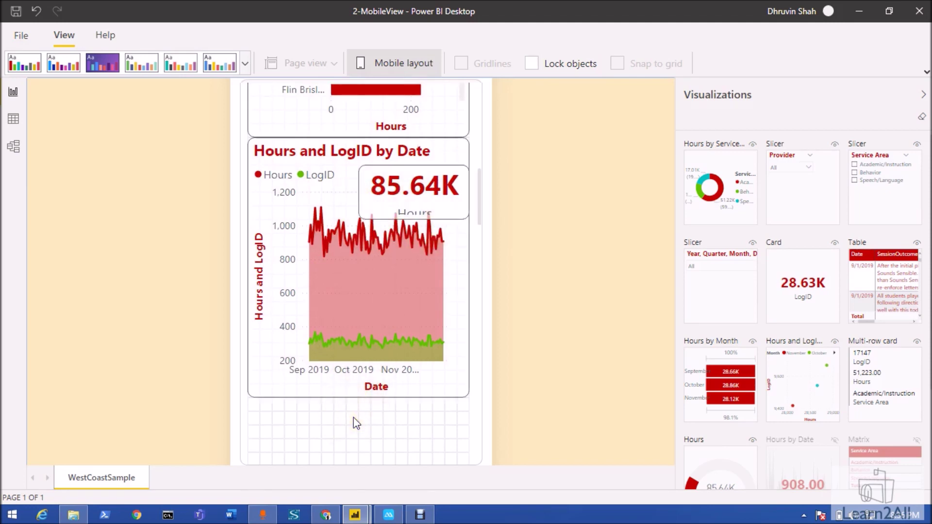
scroll(354, 421, "up", 10)
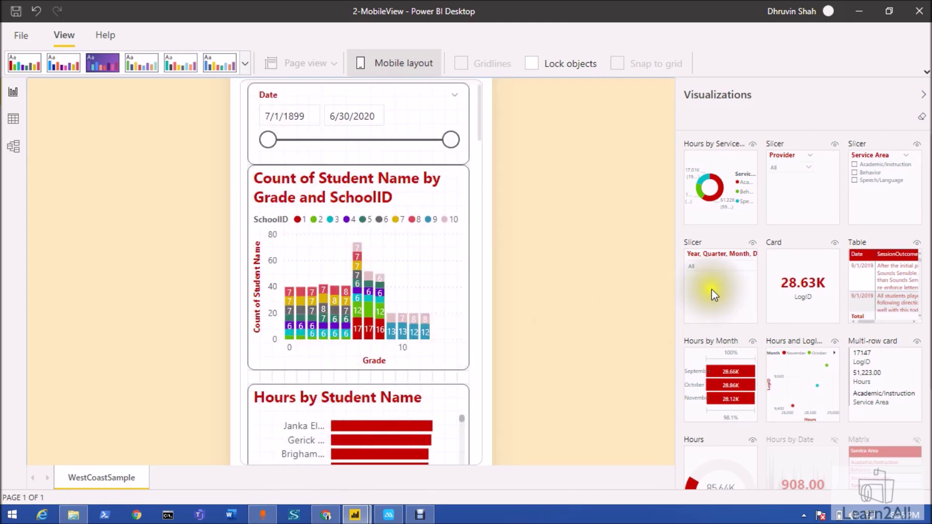
scroll(865, 262, "down", 3)
scroll(416, 235, "down", 10)
scroll(416, 234, "down", 5)
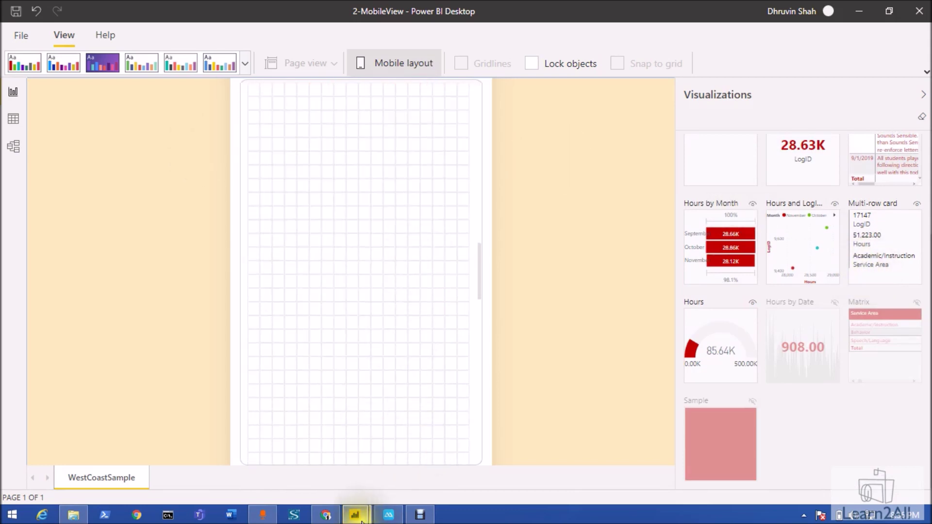
mouse_move(362, 521)
left_click(441, 447)
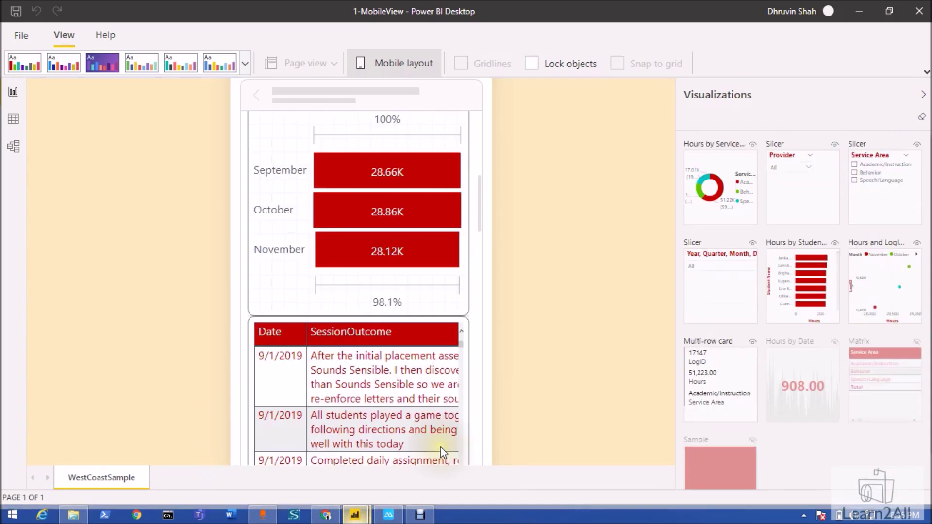
Step: Scroll through the 1-MobileView stacked phone layout, then switch back to the desktop page layout
scroll(485, 253, "up", 10)
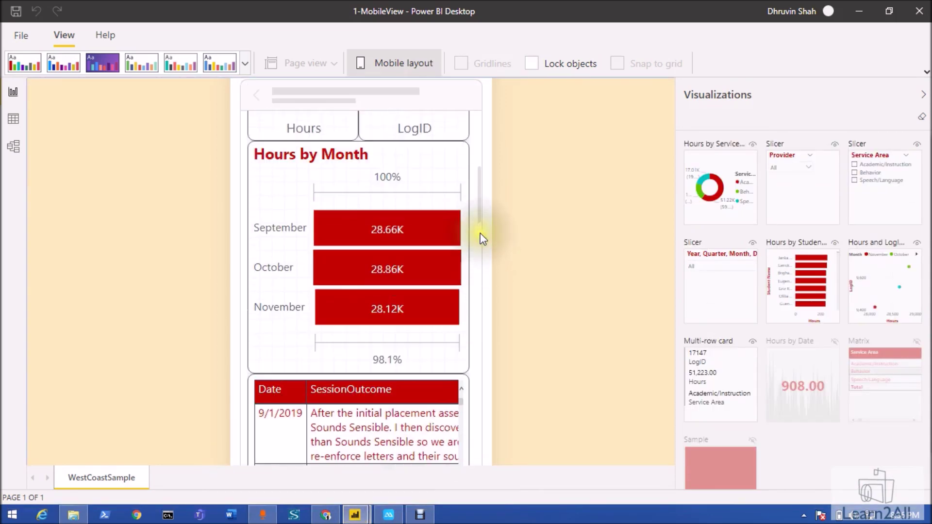
scroll(482, 239, "down", 15)
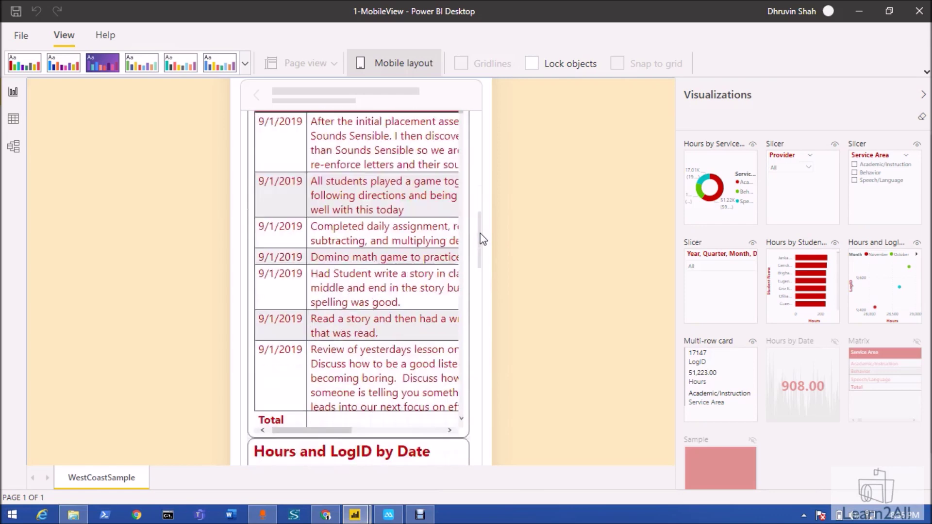
scroll(482, 238, "down", 8)
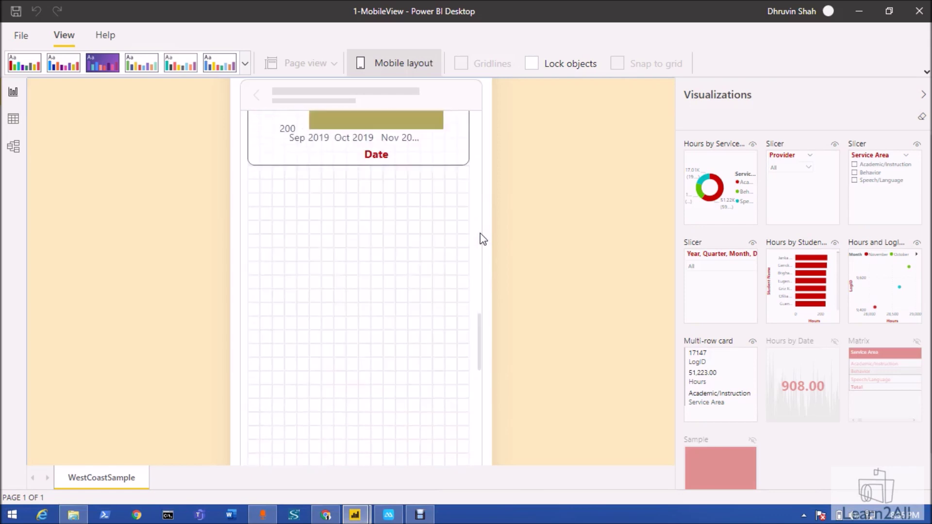
scroll(482, 239, "up", 3)
scroll(482, 239, "down", 8)
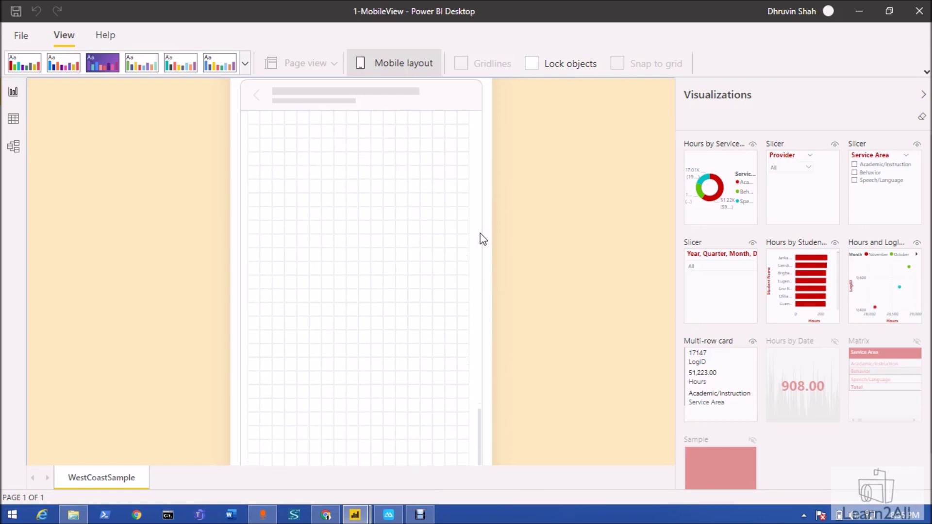
scroll(482, 239, "up", 6)
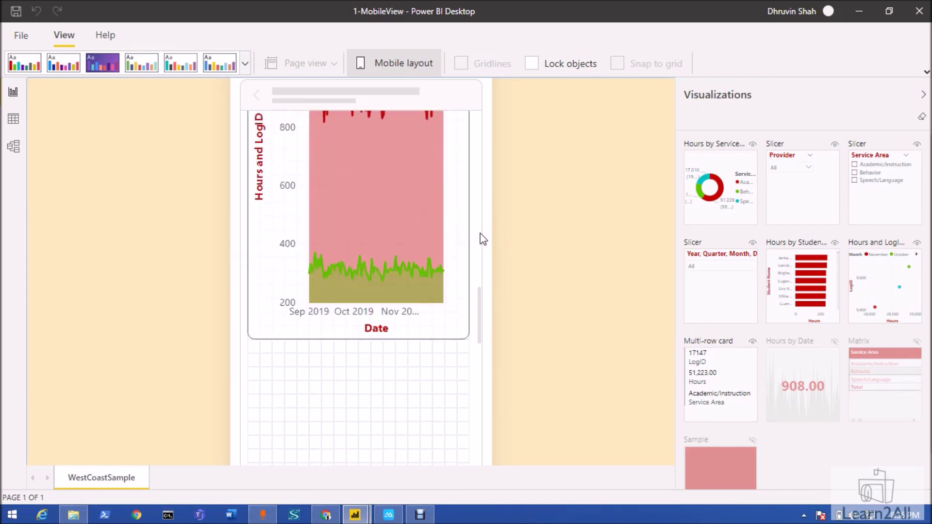
scroll(482, 239, "up", 2)
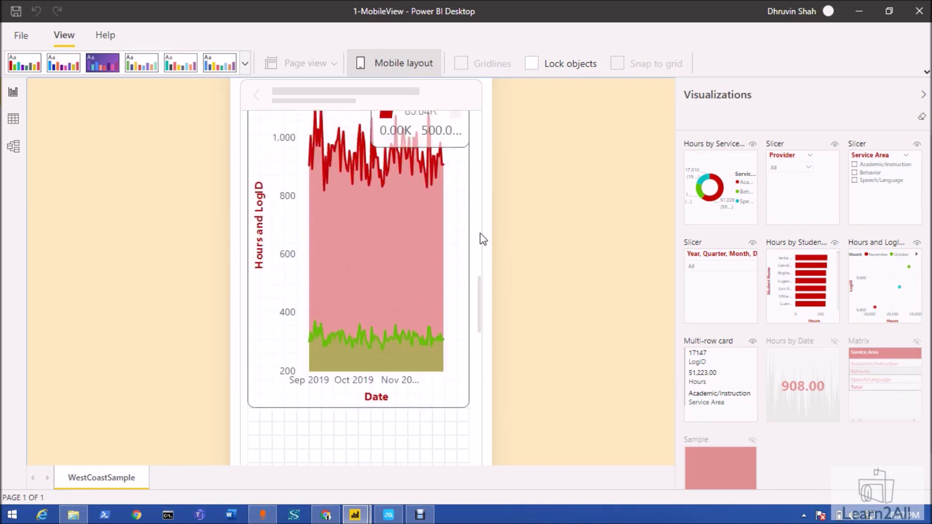
scroll(482, 239, "down", 2)
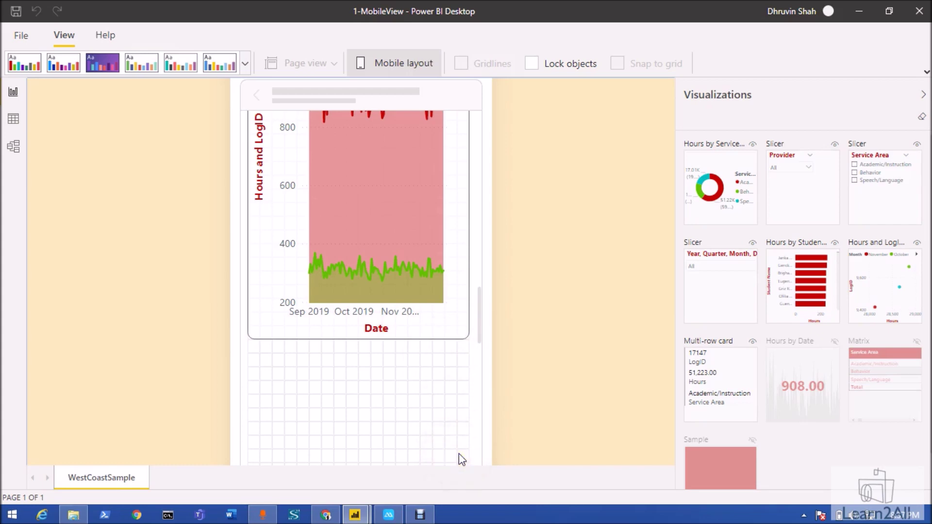
scroll(457, 413, "up", 15)
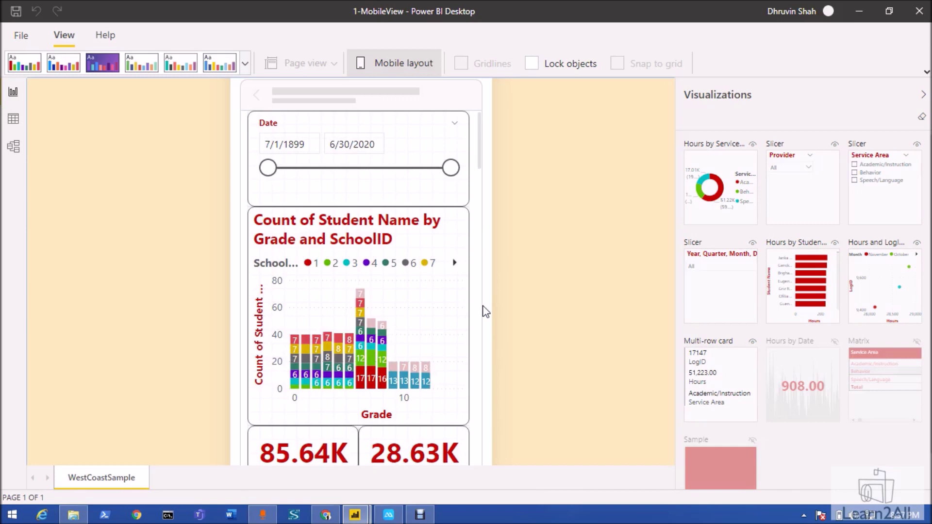
left_click(423, 68)
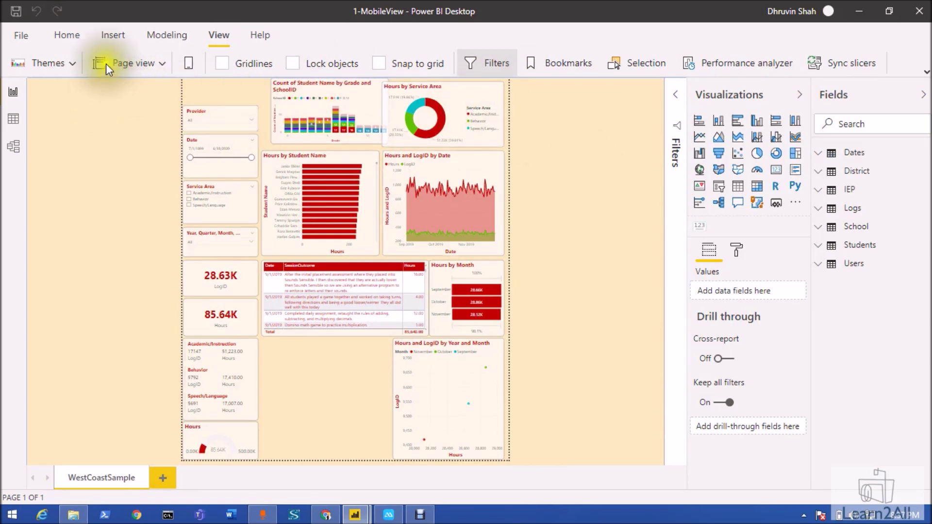
Step: Browse the Publish workspace destinations, cancel without publishing, and bring up the phone mirror
left_click(64, 36)
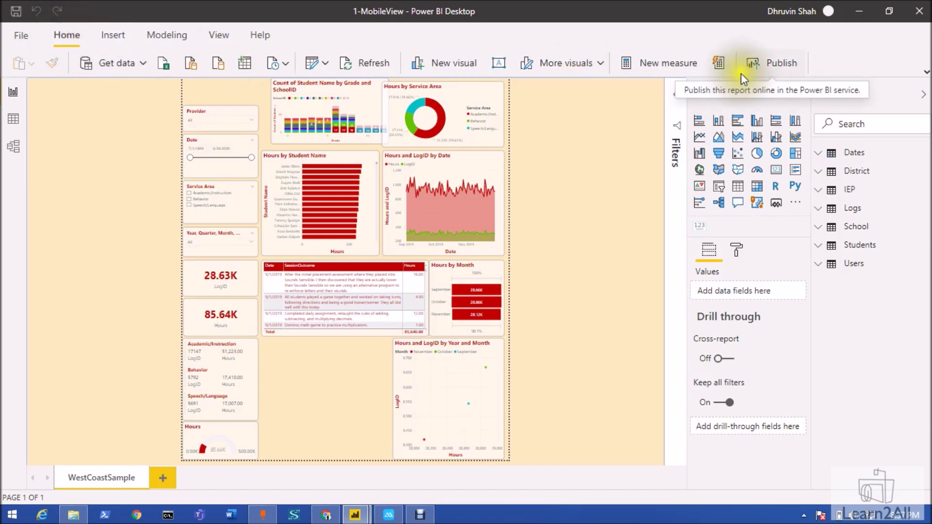
left_click(762, 62)
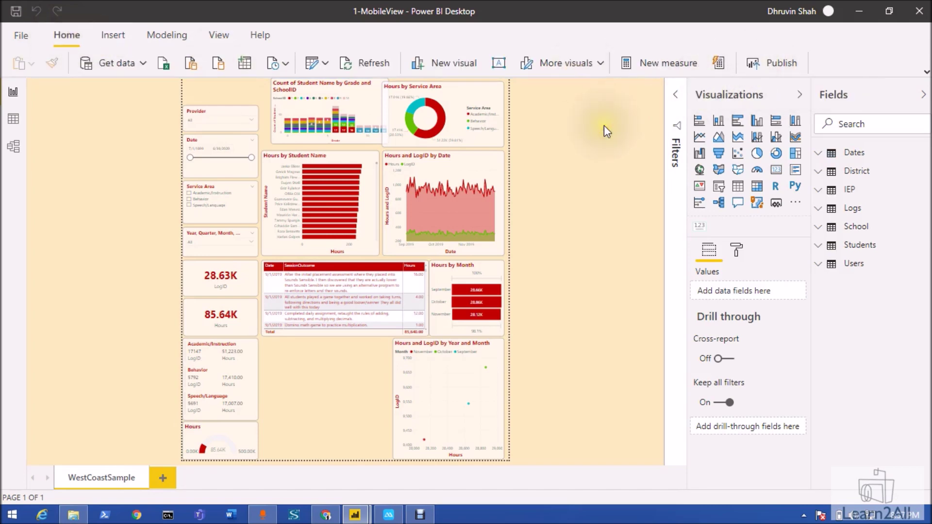
scroll(388, 257, "down", 2)
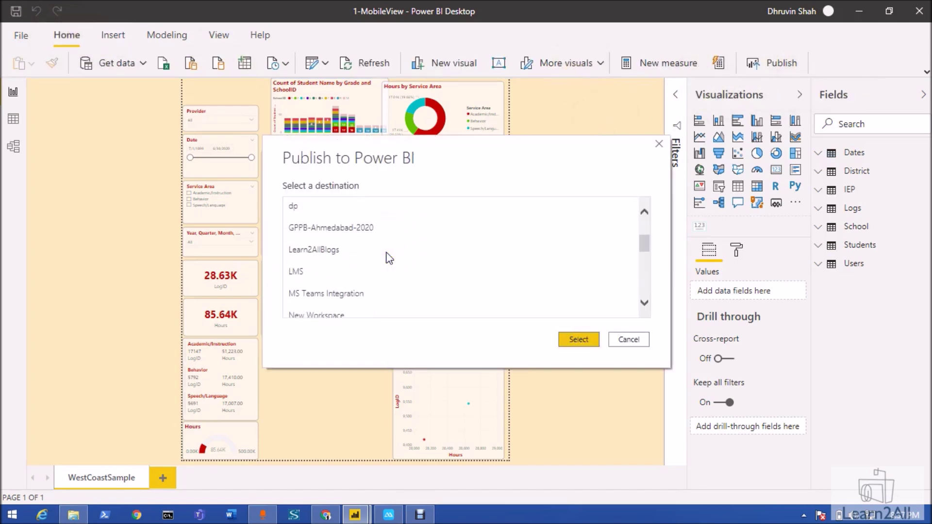
left_click(631, 340)
left_click(601, 353)
left_click(386, 516)
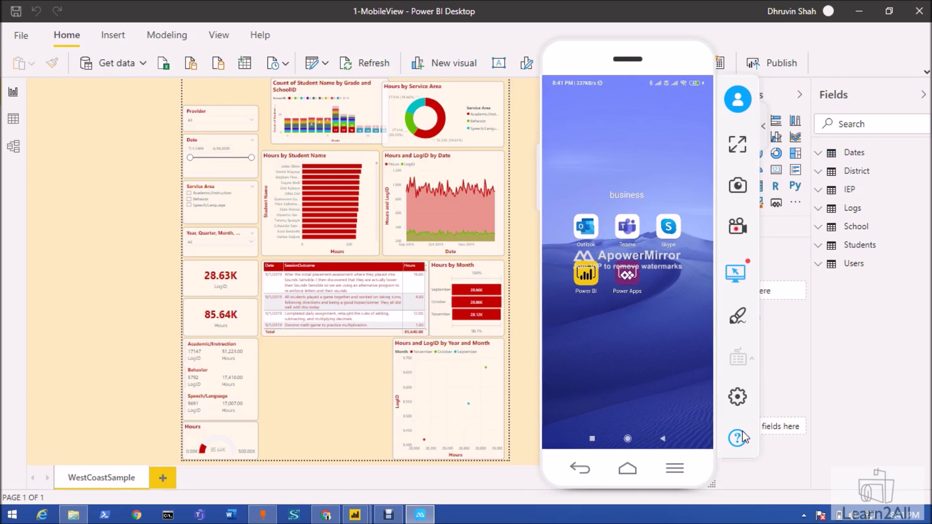
Step: In the phone's Power BI app, open 1-MobileView from PwersonalizedView-POC's Reports list
left_click(901, 322)
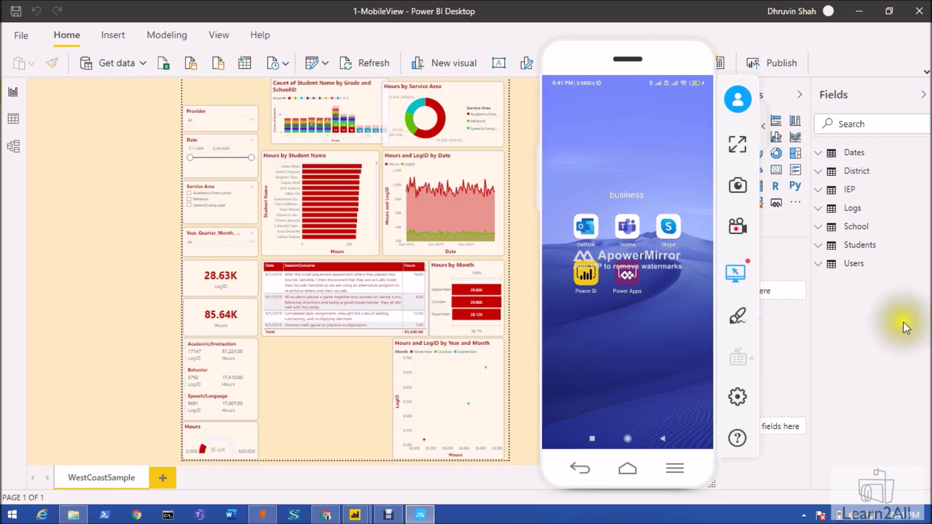
left_click(604, 295)
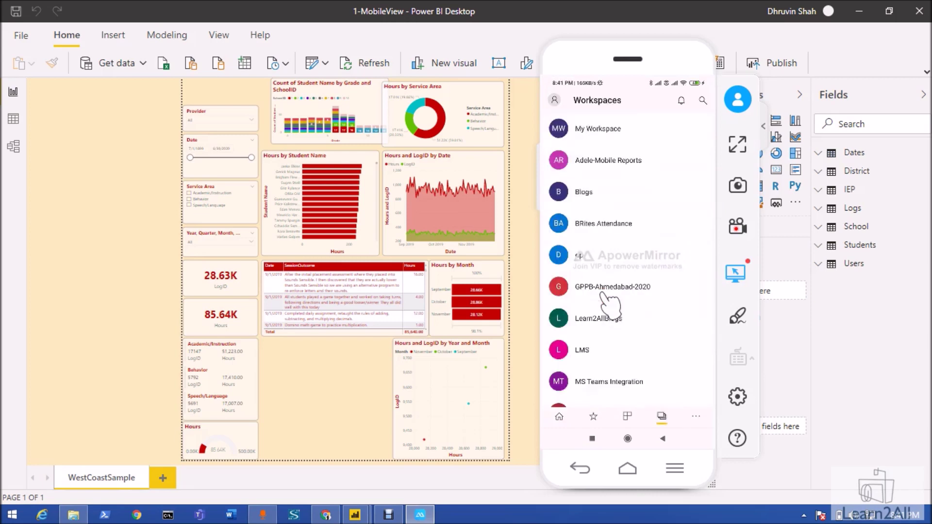
scroll(604, 294, "down", 8)
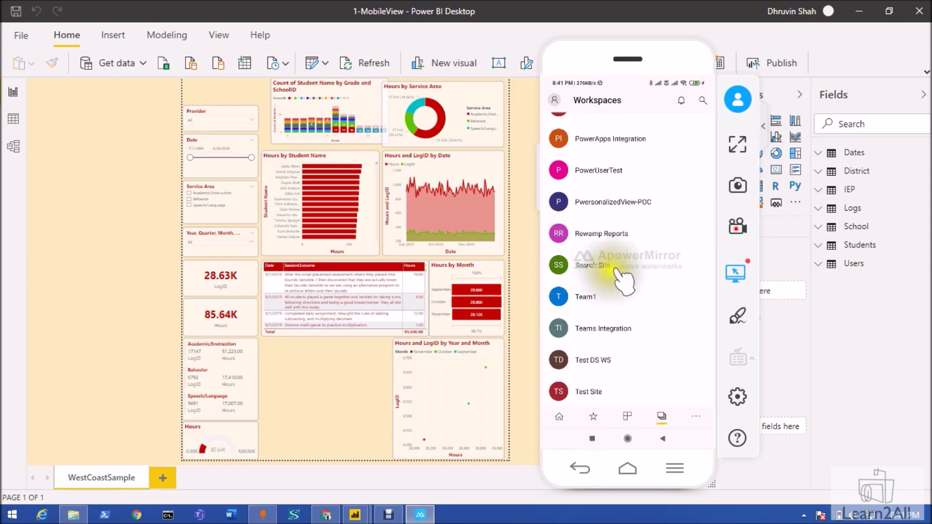
left_click(618, 210)
left_click(590, 162)
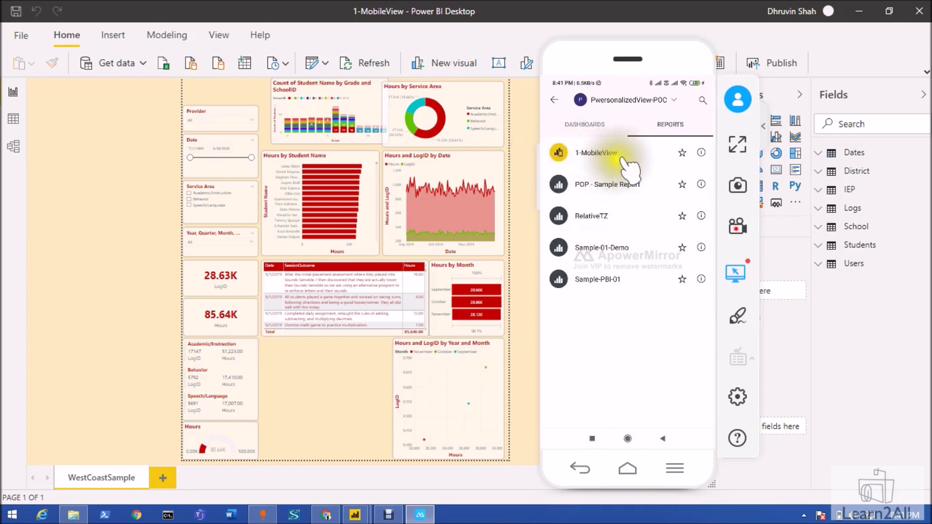
left_click(560, 154)
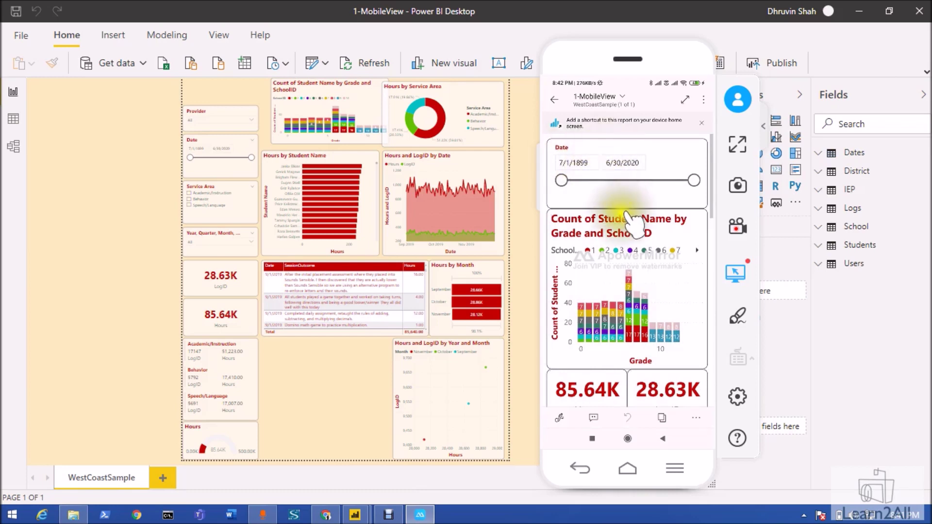
Step: Swipe down the 1-MobileView report from the Date slicer to the Hours and LogID by Date chart, then back up
scroll(641, 286, "down", 3)
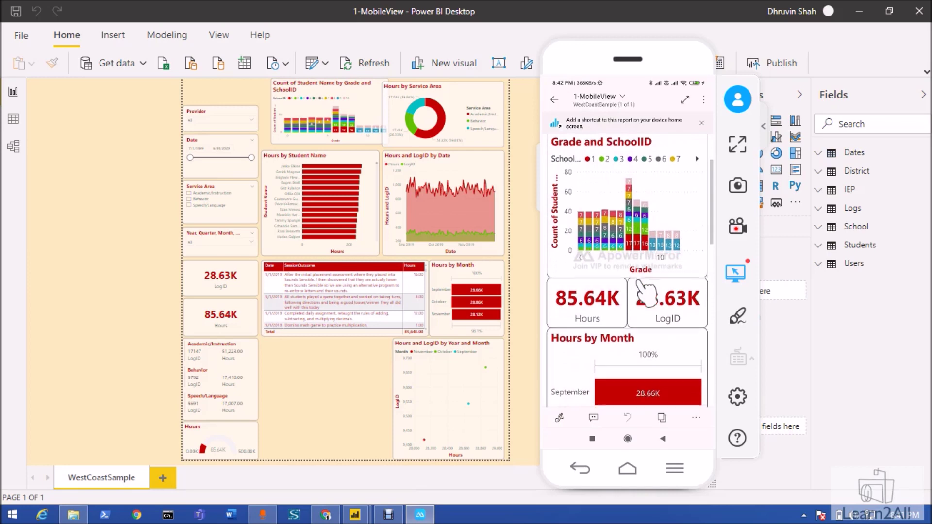
scroll(646, 291, "down", 2)
scroll(645, 291, "down", 3)
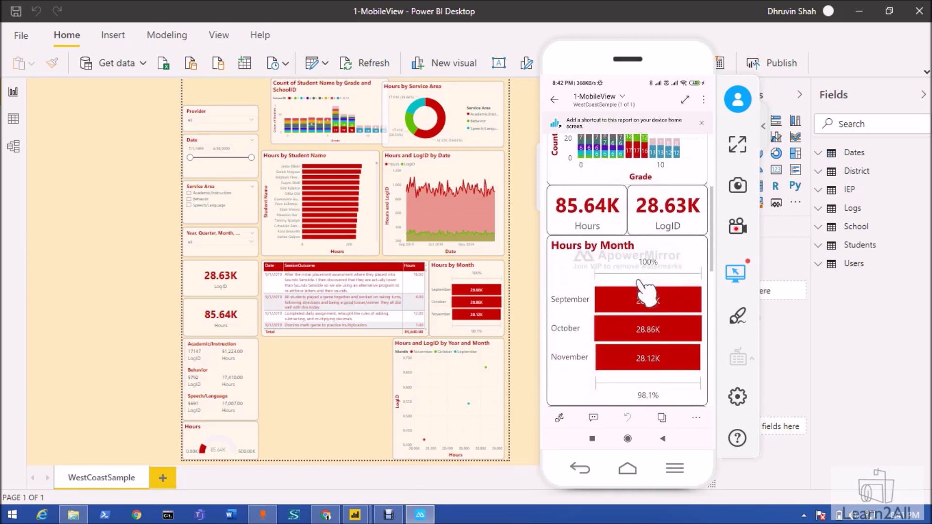
scroll(648, 293, "down", 5)
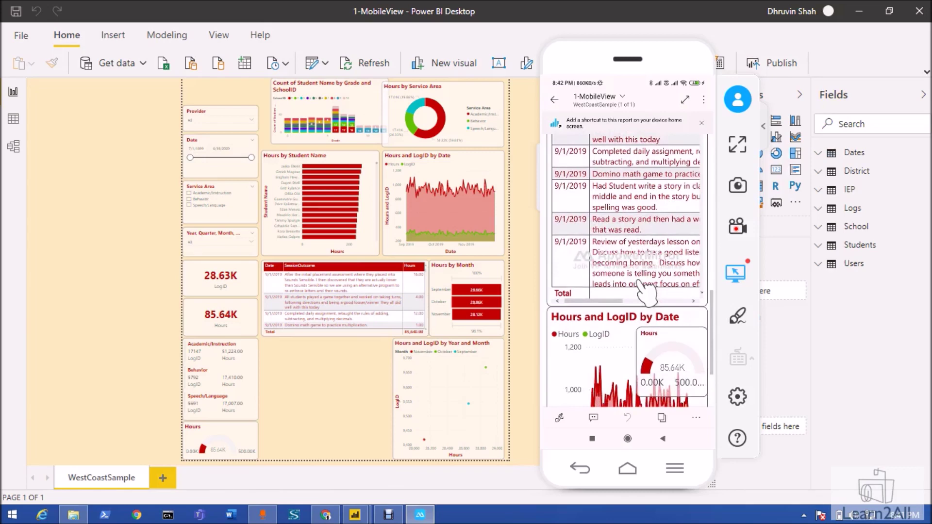
scroll(647, 292, "down", 2)
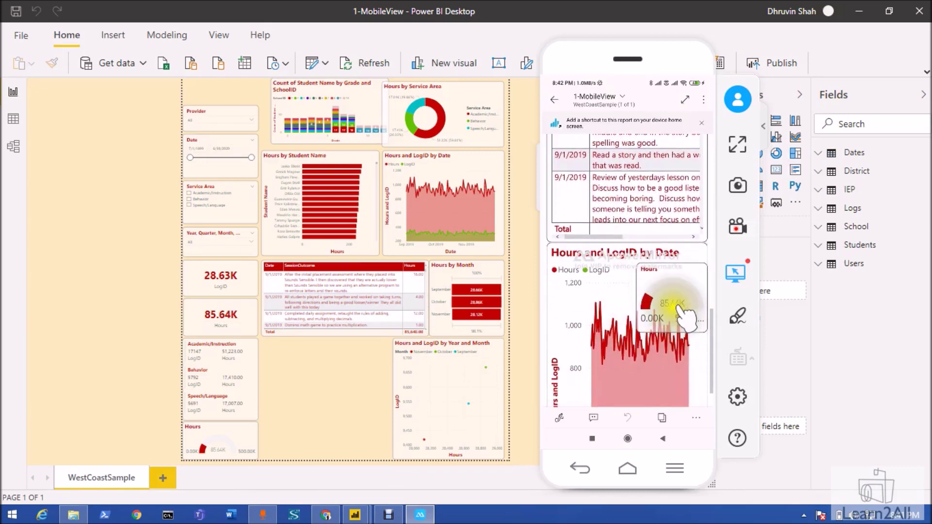
scroll(649, 312, "up", 2)
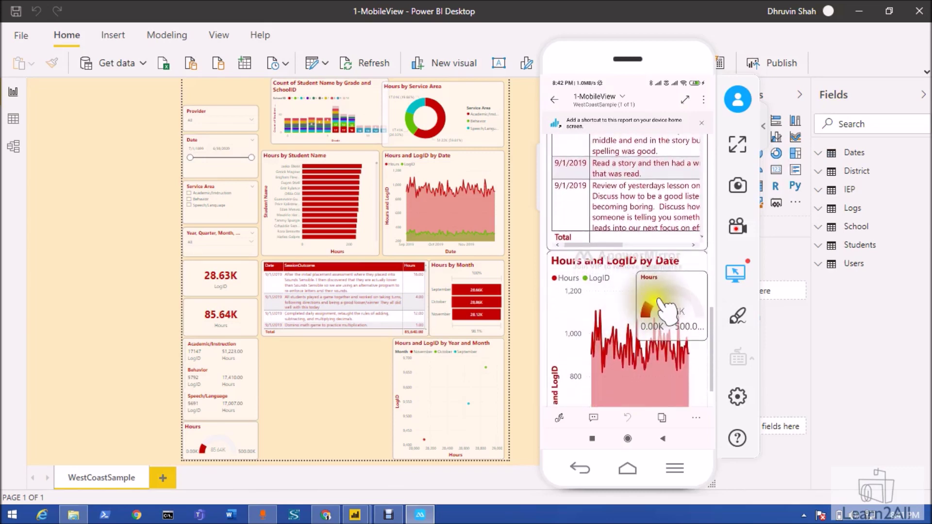
scroll(665, 311, "down", 5)
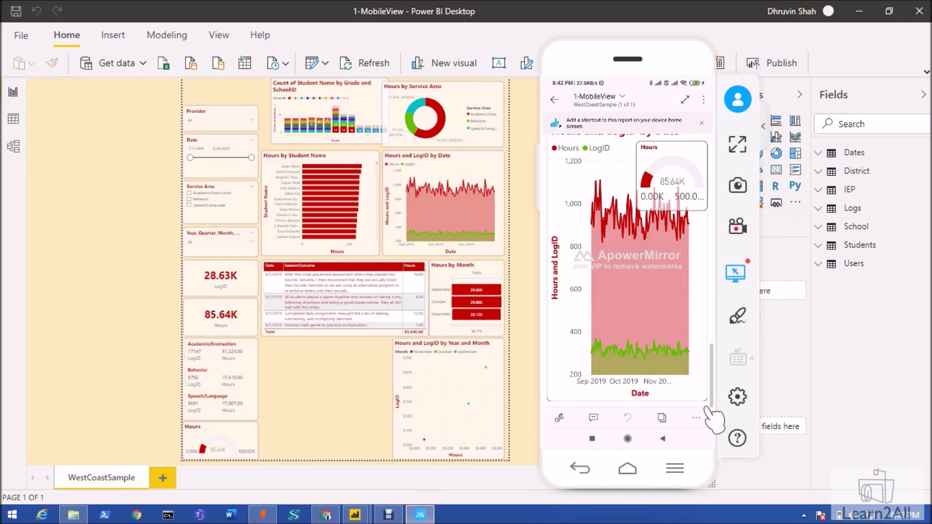
scroll(706, 410, "up", 10)
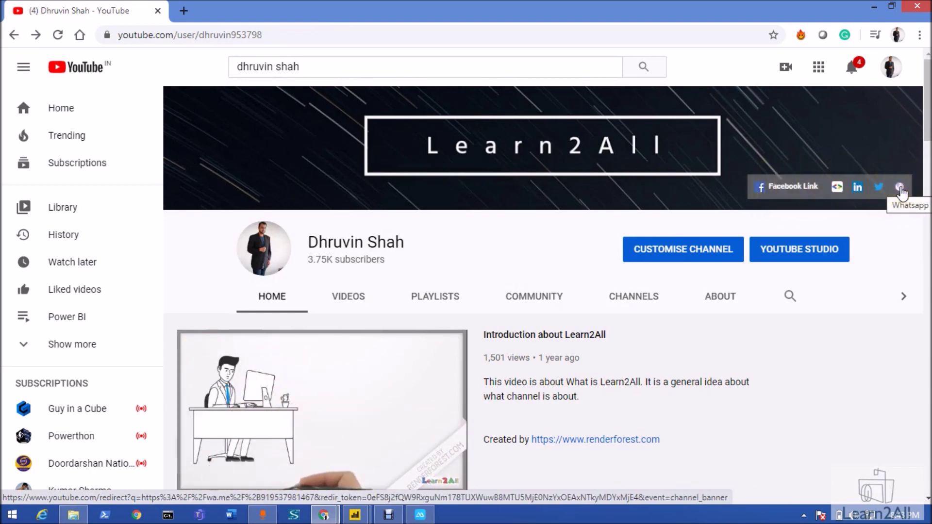
Step: Open the GET Daily Updates For Learn2ALL Group form from the channel's Whatsapp link, then return to the channel
left_click(837, 189)
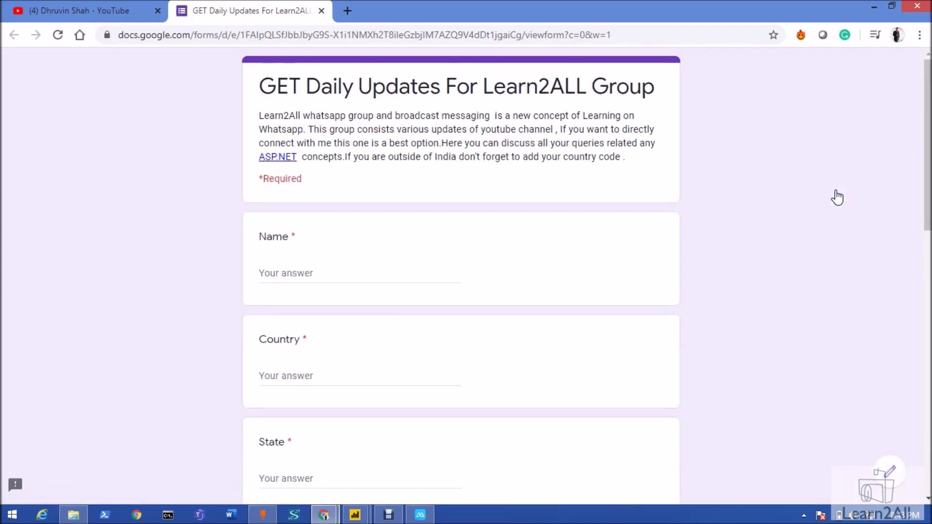
left_click(136, 13)
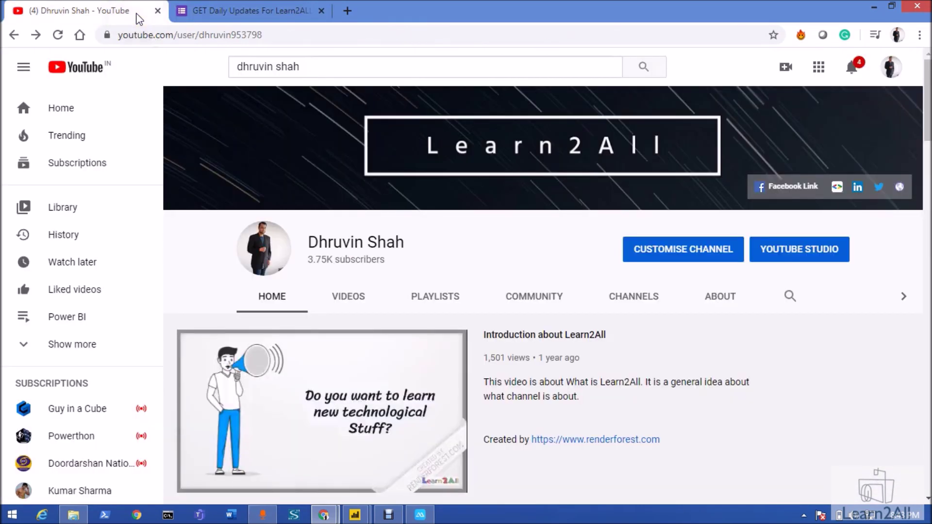